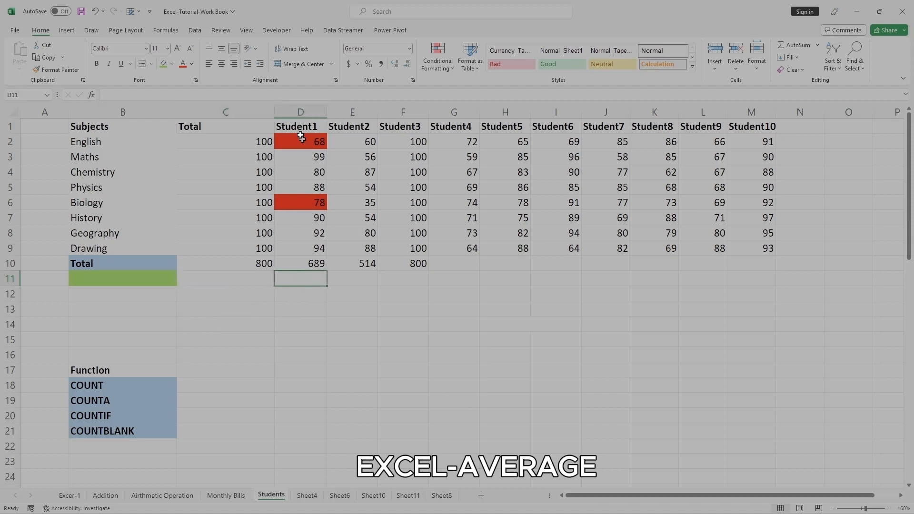
# Fill the student headers and marks in D1:M9 with light blue.
pyautogui.moveTo(297, 127); pyautogui.dragTo(767, 244)
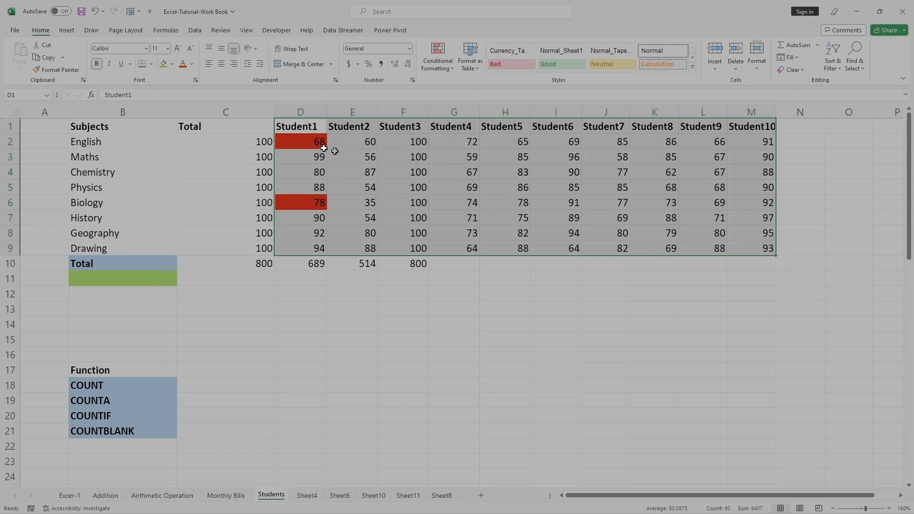
pyautogui.click(172, 64)
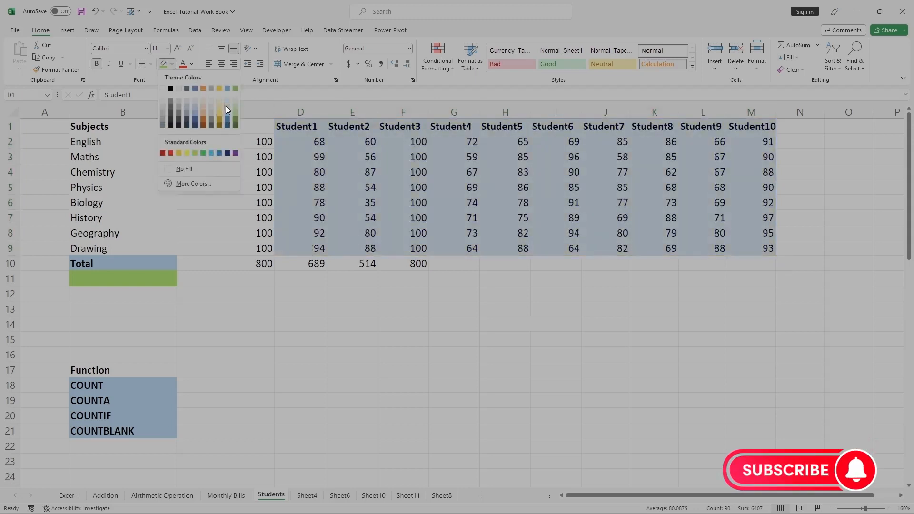
pyautogui.click(227, 109)
pyautogui.click(523, 323)
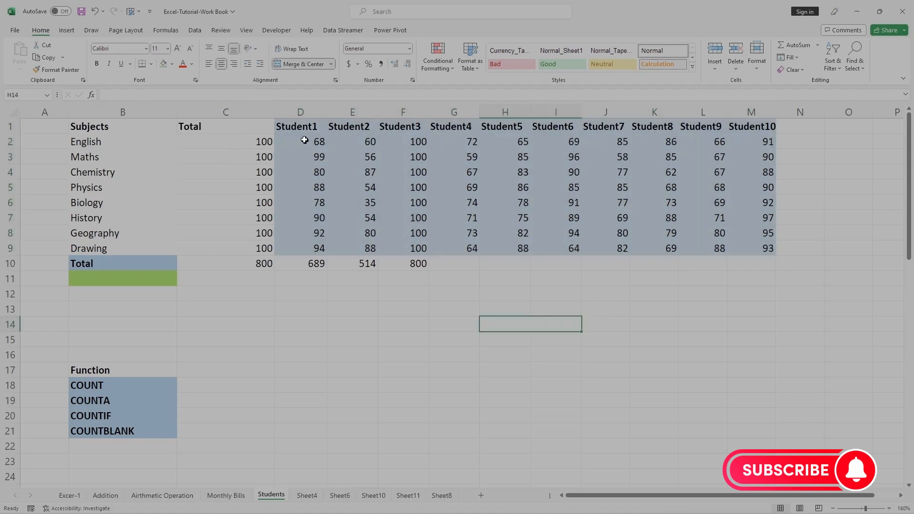
# Fill the marks in D2:M9, below the student headers, with light gray.
pyautogui.moveTo(304, 140); pyautogui.dragTo(762, 247)
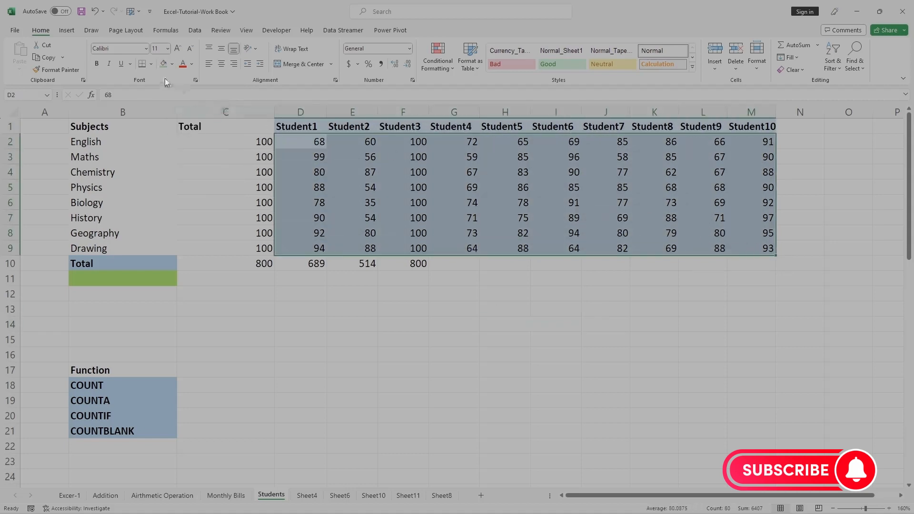
pyautogui.click(172, 65)
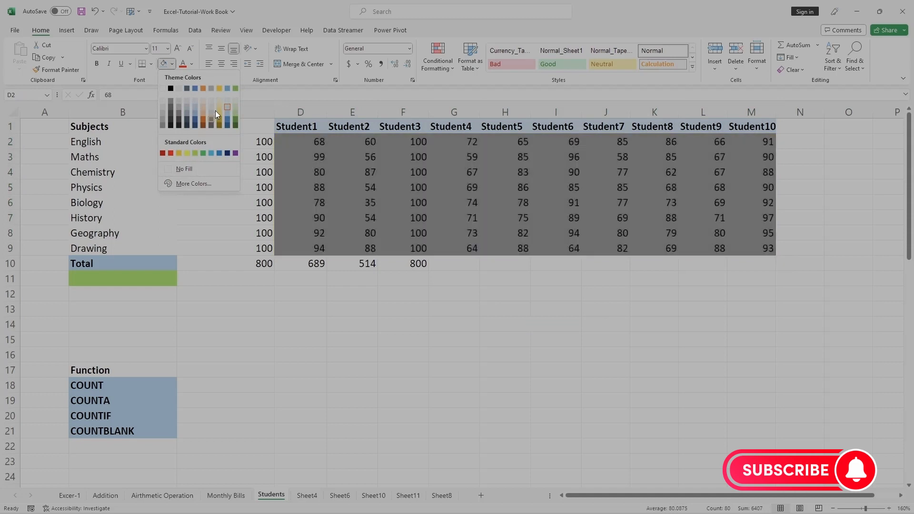
pyautogui.click(210, 107)
pyautogui.click(385, 353)
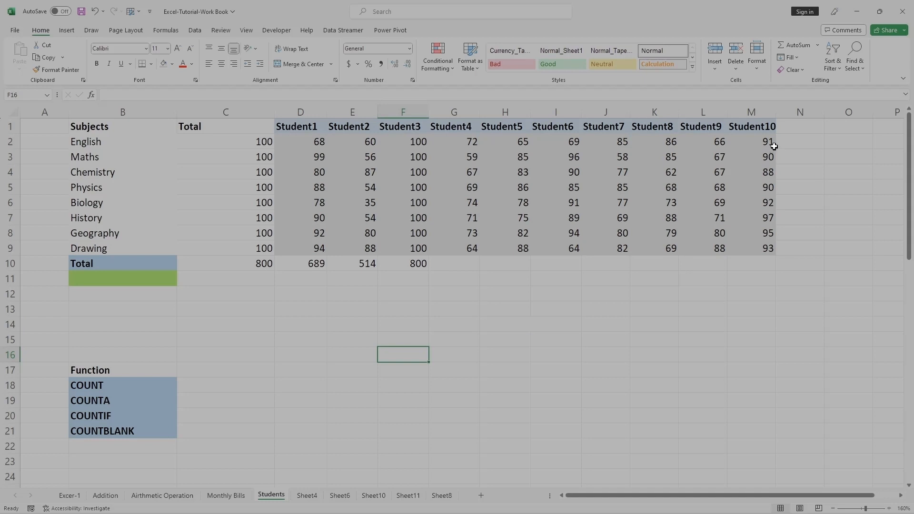
# Examine the subjects with their maximum marks in B2:C9 and all students' marks in D2:M9.
pyautogui.moveTo(298, 139); pyautogui.dragTo(746, 245)
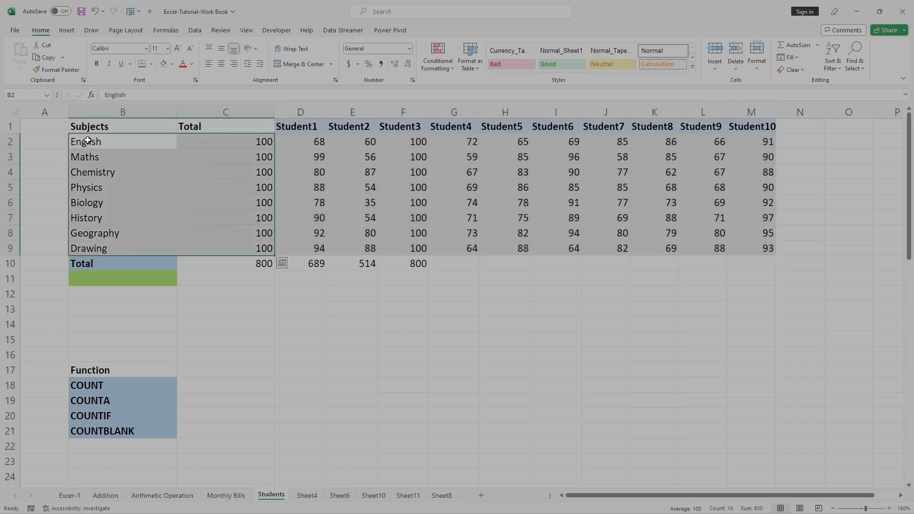
pyautogui.moveTo(87, 140); pyautogui.dragTo(221, 243)
pyautogui.moveTo(303, 140); pyautogui.dragTo(748, 246)
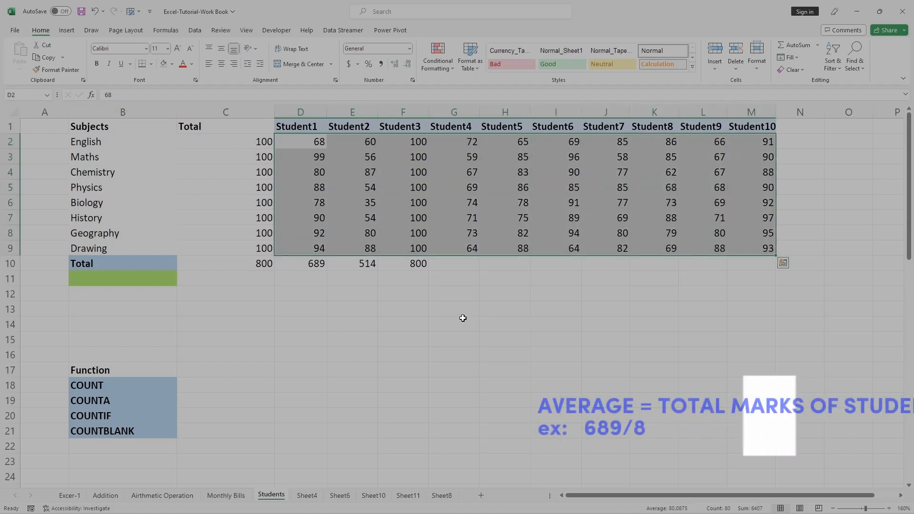
pyautogui.click(463, 320)
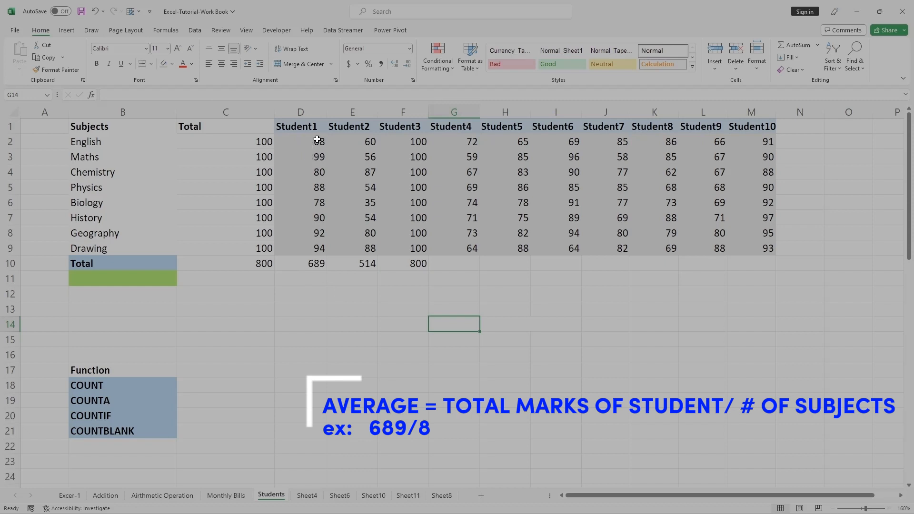
# Examine Student1's marks in D2:D9, the formula in C10 and the average calculated for the selected marks.
pyautogui.moveTo(317, 139); pyautogui.dragTo(316, 244)
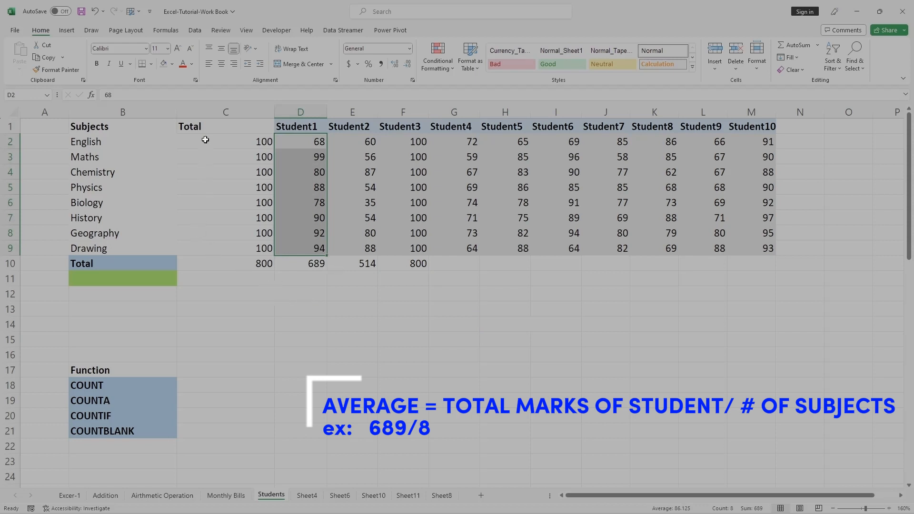
pyautogui.click(235, 268)
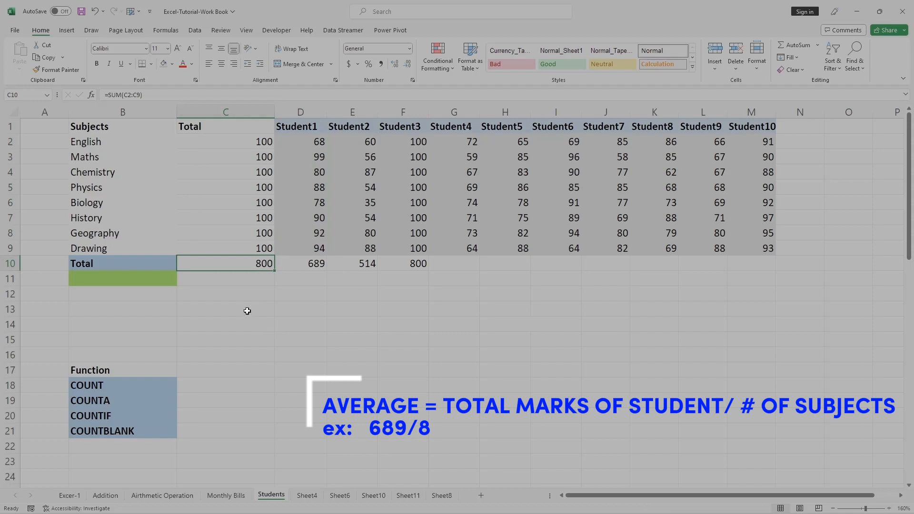
pyautogui.click(247, 311)
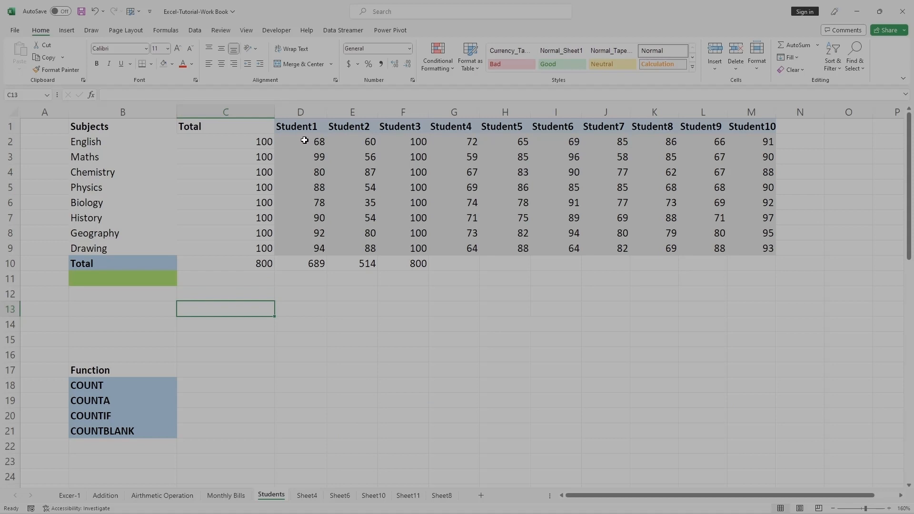
pyautogui.moveTo(301, 139); pyautogui.dragTo(325, 241)
pyautogui.click(319, 184)
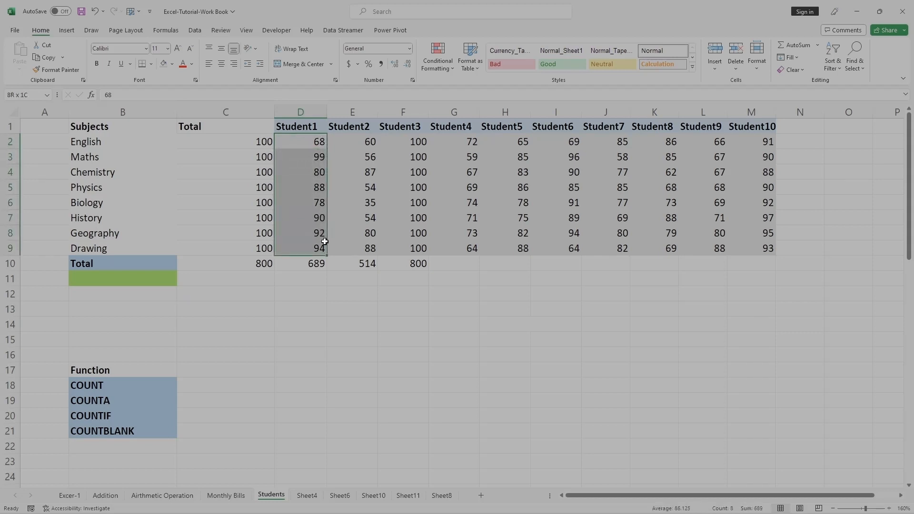
pyautogui.moveTo(325, 242); pyautogui.dragTo(326, 244)
pyautogui.moveTo(629, 483); pyautogui.dragTo(696, 513)
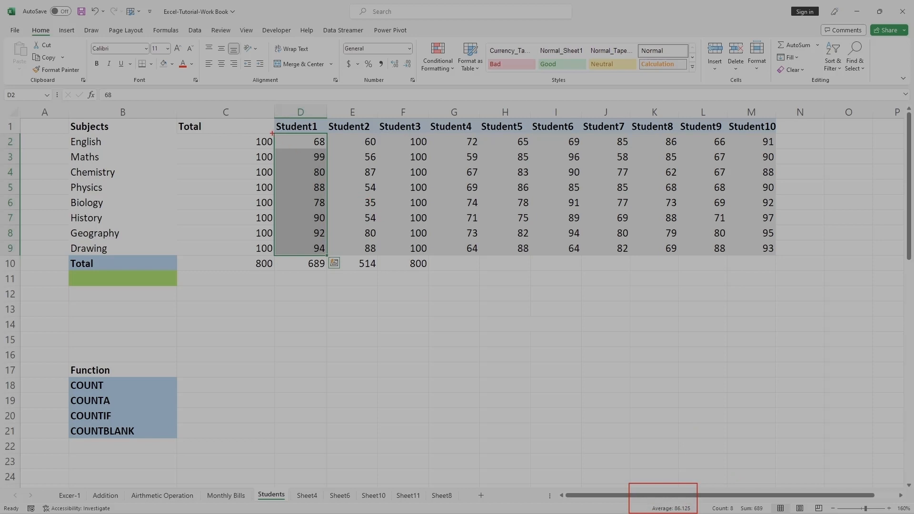
pyautogui.moveTo(273, 134)
pyautogui.mouseDown()
pyautogui.moveTo(312, 136)
pyautogui.moveTo(334, 181)
pyautogui.moveTo(328, 255)
pyautogui.mouseUp()
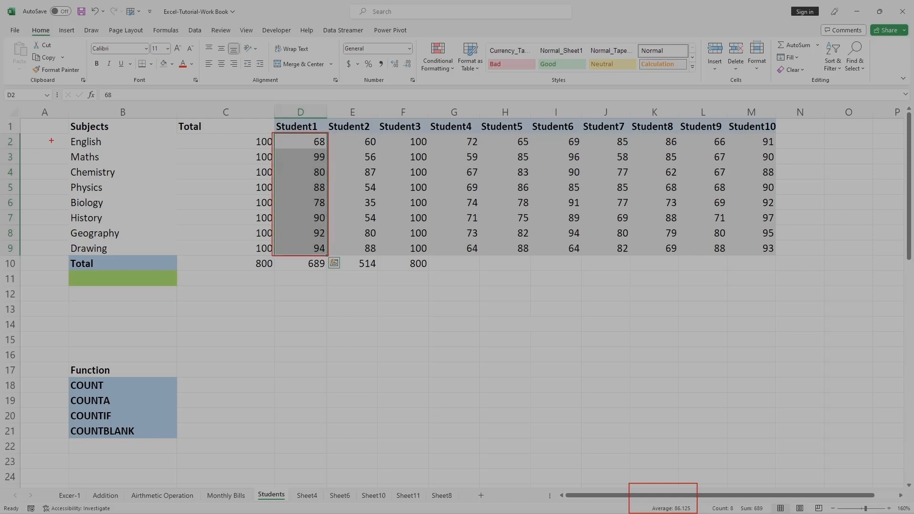
pyautogui.moveTo(66, 134)
pyautogui.mouseDown()
pyautogui.moveTo(127, 182)
pyautogui.moveTo(137, 254)
pyautogui.mouseUp()
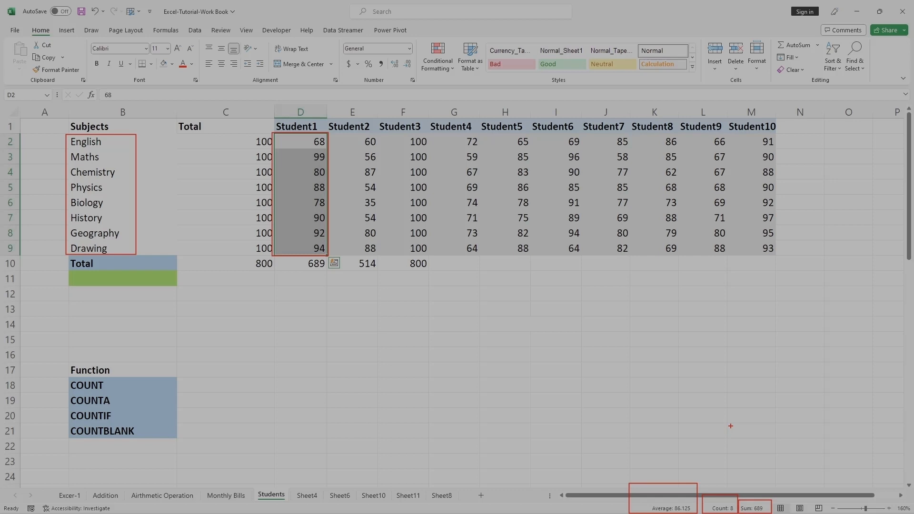
pyautogui.click(462, 371)
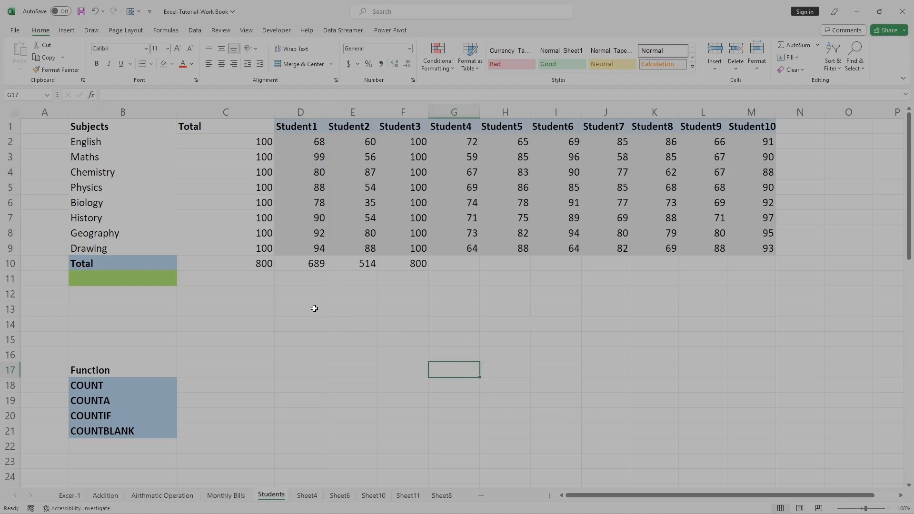
# Enter the label "Average" in cell B11 below Total.
pyautogui.doubleClick(108, 279)
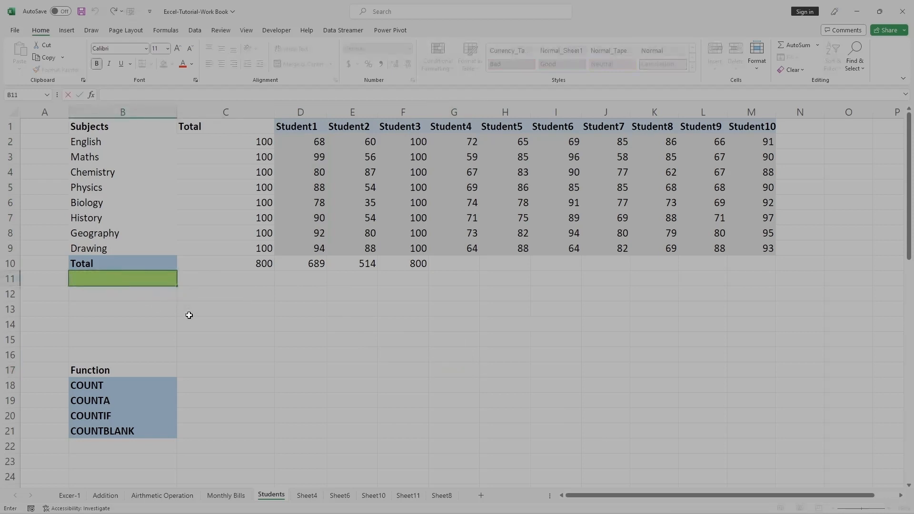
pyautogui.write('Avergar')
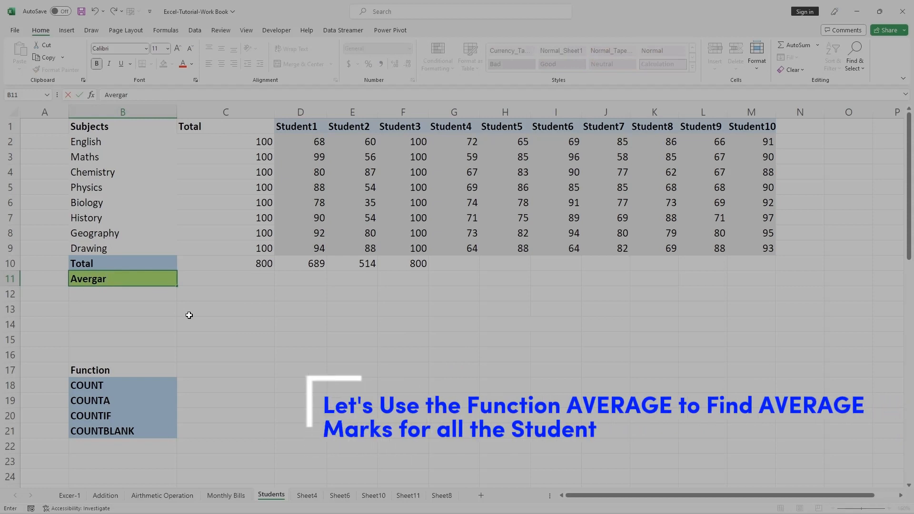
pyautogui.press('BackSpace')
pyautogui.press('BackSpace')
pyautogui.write('age')
pyautogui.click(189, 315)
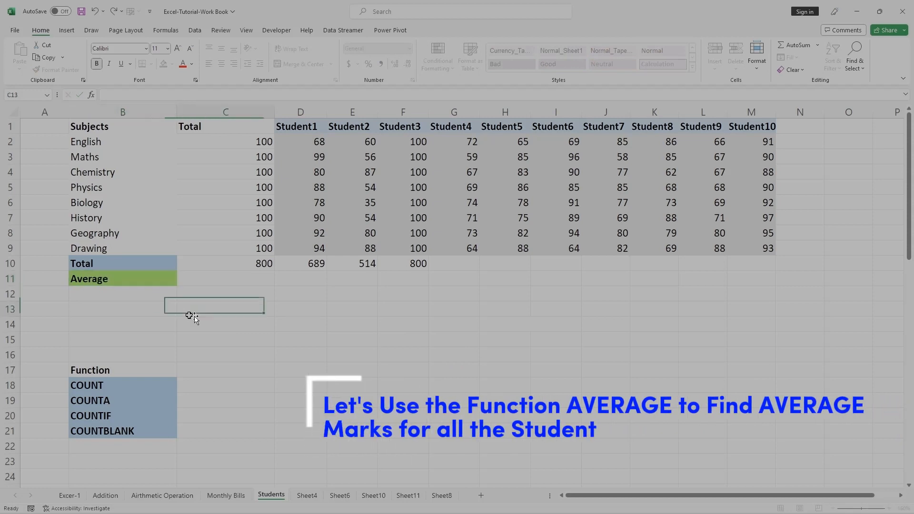
# Calculate Student1's average mark in cell D11 with the formula =AVERAGE(D2:D9).
pyautogui.click(307, 277)
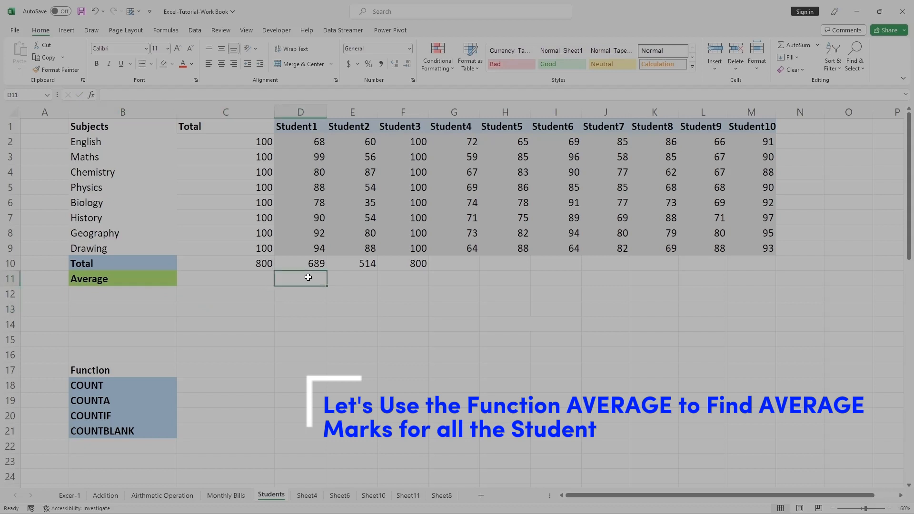
pyautogui.doubleClick(308, 277)
pyautogui.write('=')
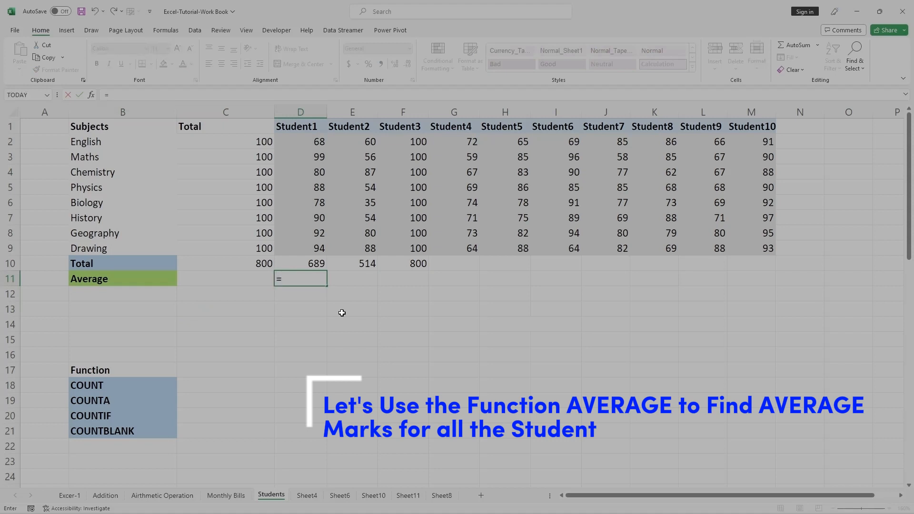
pyautogui.write('AVERA')
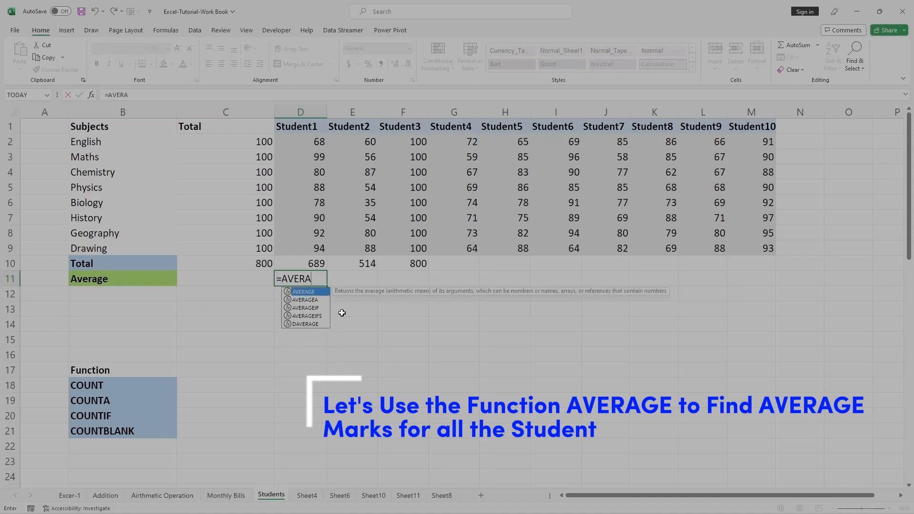
pyautogui.press('Tab')
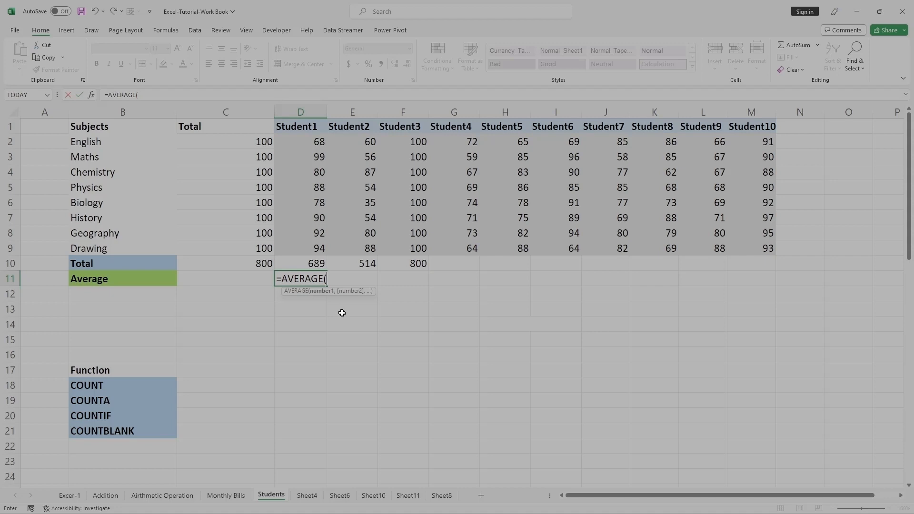
pyautogui.click(317, 143)
pyautogui.moveTo(326, 149); pyautogui.dragTo(326, 252)
pyautogui.click(172, 94)
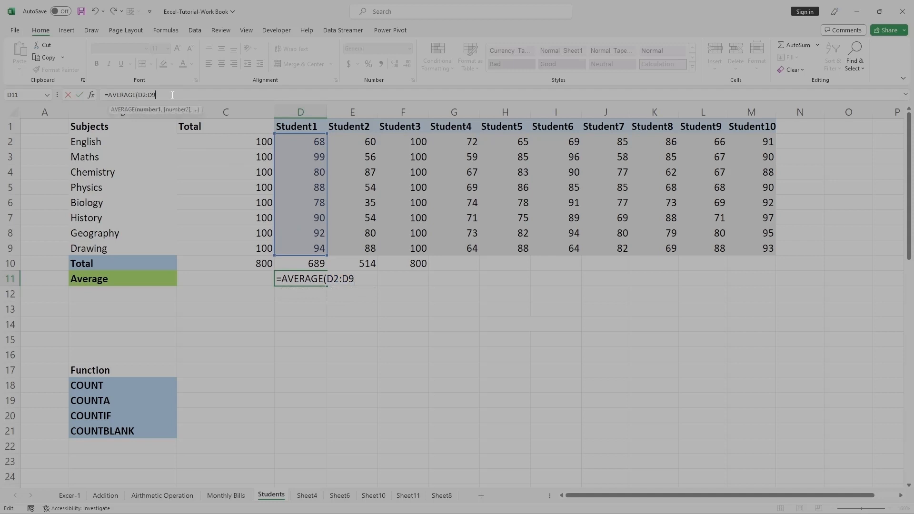
pyautogui.write(')')
pyautogui.press('Return')
pyautogui.click(315, 345)
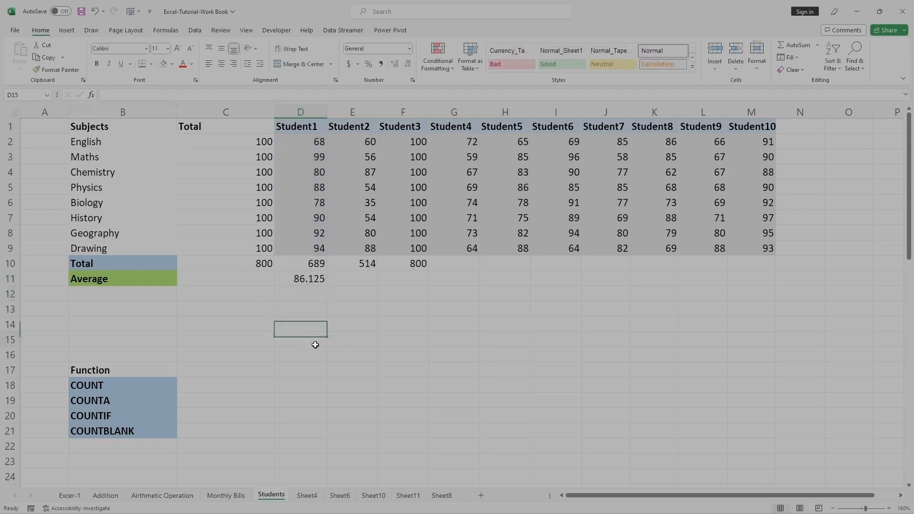
# Compare the formula result in D11 with the selection average of Student1's marks in D2:D9.
pyautogui.click(302, 281)
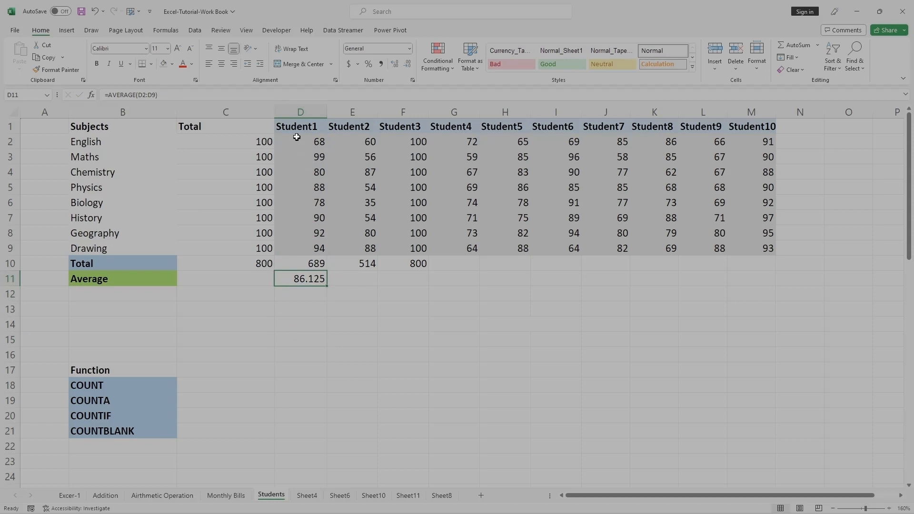
pyautogui.moveTo(296, 137); pyautogui.dragTo(319, 247)
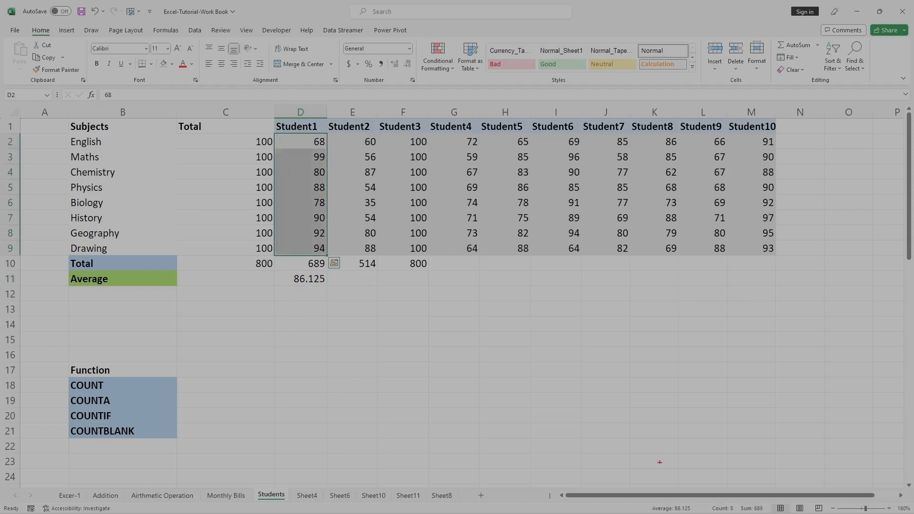
pyautogui.moveTo(649, 489); pyautogui.dragTo(692, 512)
pyautogui.moveTo(269, 269); pyautogui.dragTo(334, 292)
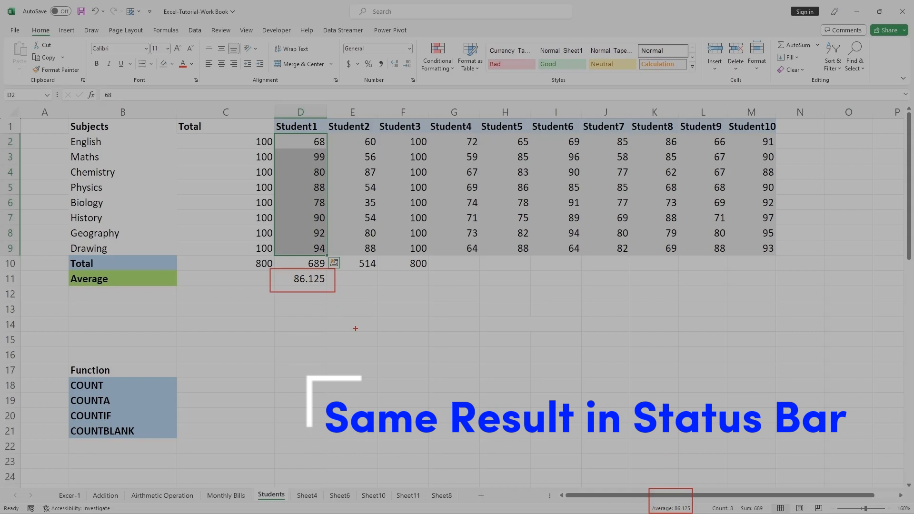
pyautogui.press('Escape')
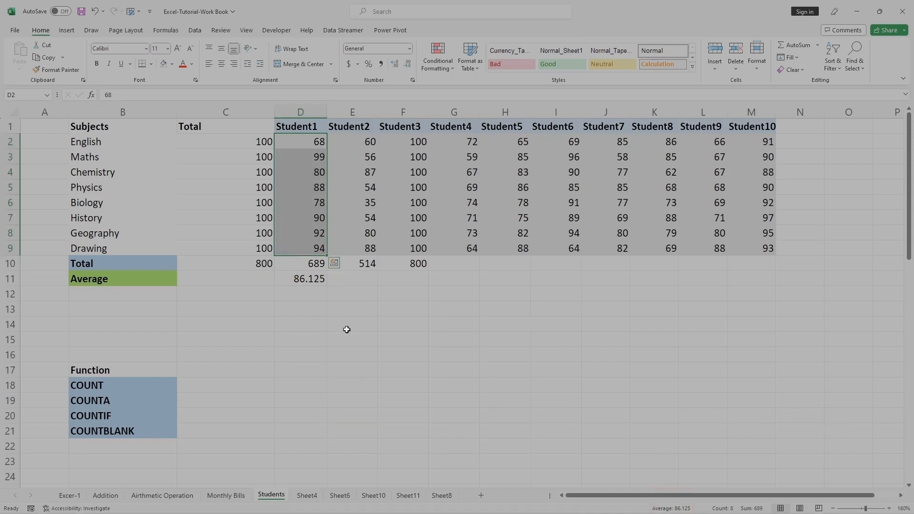
pyautogui.click(350, 326)
# Fill the AVERAGE formula from D11 across to M11 for the remaining students.
pyautogui.click(319, 281)
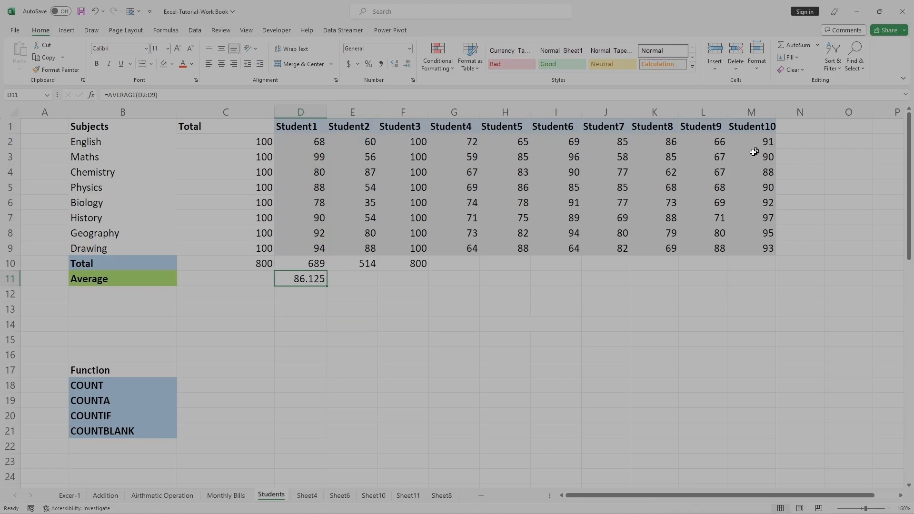
pyautogui.click(341, 299)
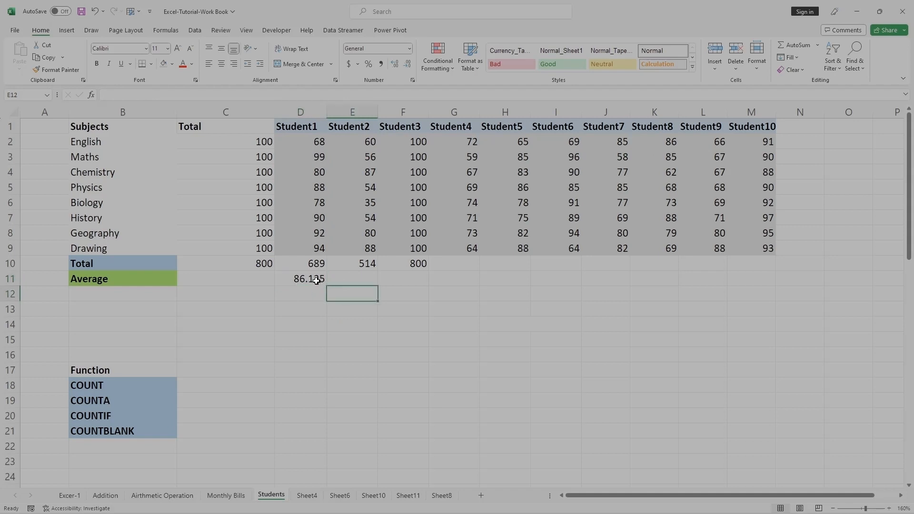
pyautogui.click(323, 279)
pyautogui.moveTo(378, 287); pyautogui.dragTo(760, 282)
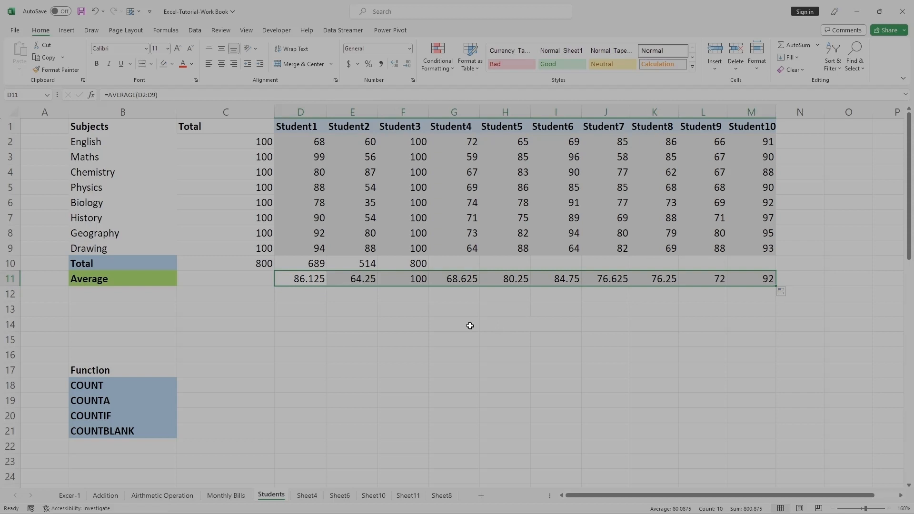
pyautogui.click(455, 320)
# Fill Student1's SUM formula from D10 across to M10 to total the marks of the remaining students.
pyautogui.click(412, 264)
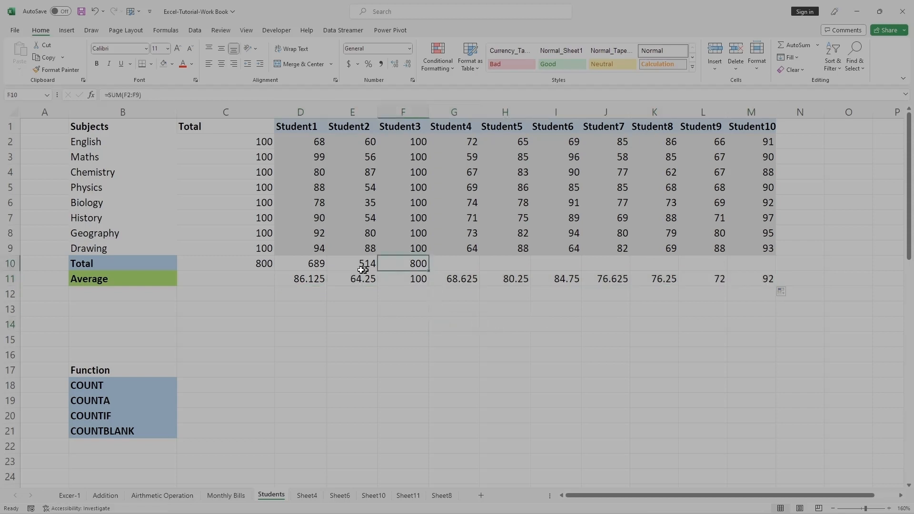
pyautogui.click(316, 267)
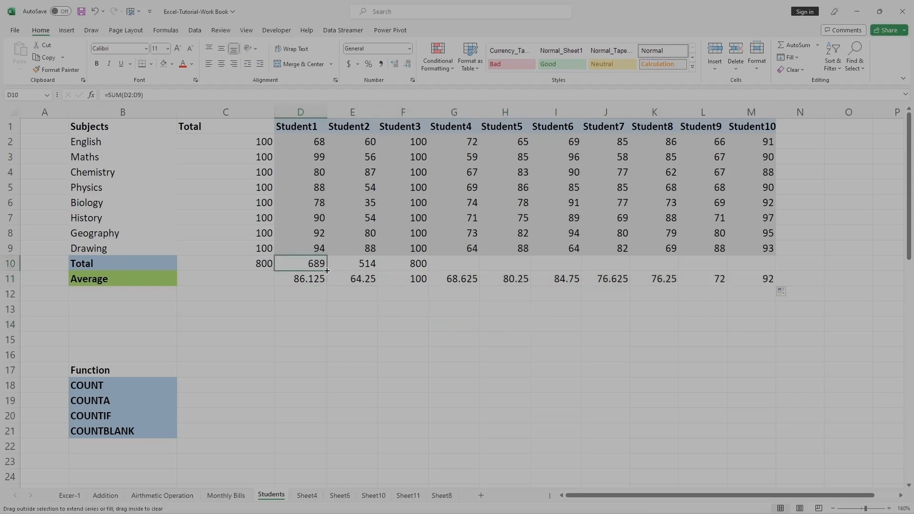
pyautogui.moveTo(331, 271); pyautogui.dragTo(758, 272)
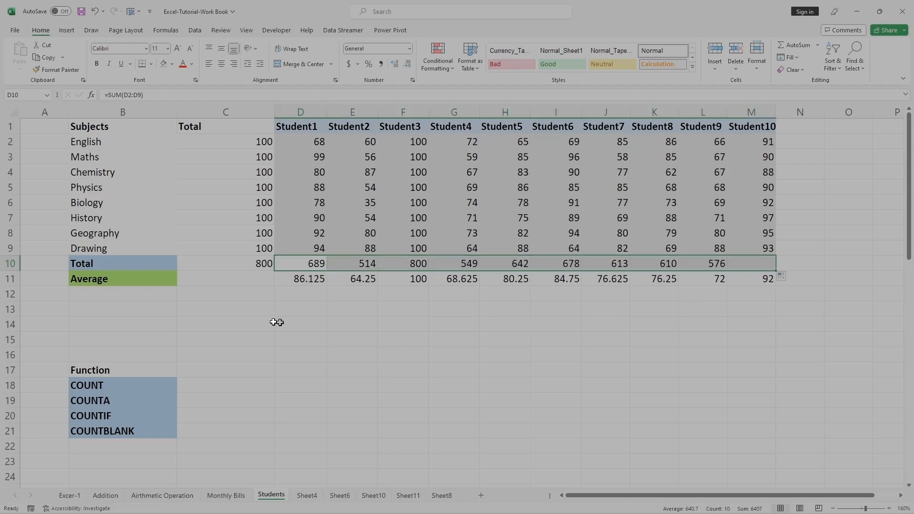
# Remove the bold formatting from the Total row B10:M10 and give it a yellow fill.
pyautogui.moveTo(76, 266); pyautogui.dragTo(763, 263)
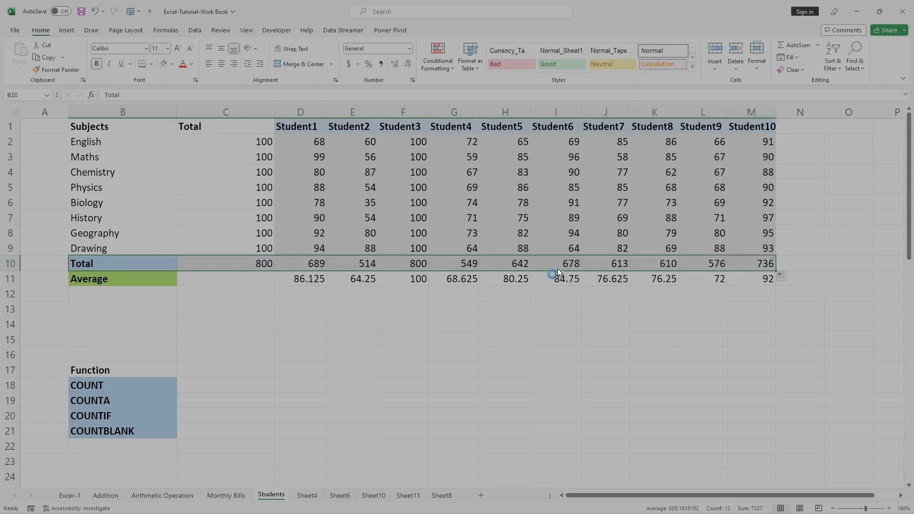
pyautogui.hotkey('ctrl', 'b')
pyautogui.click(173, 63)
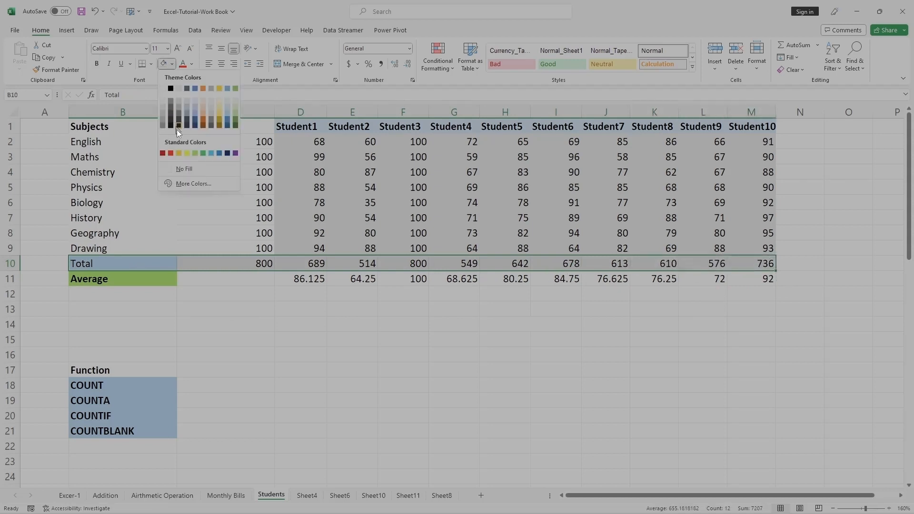
pyautogui.click(185, 150)
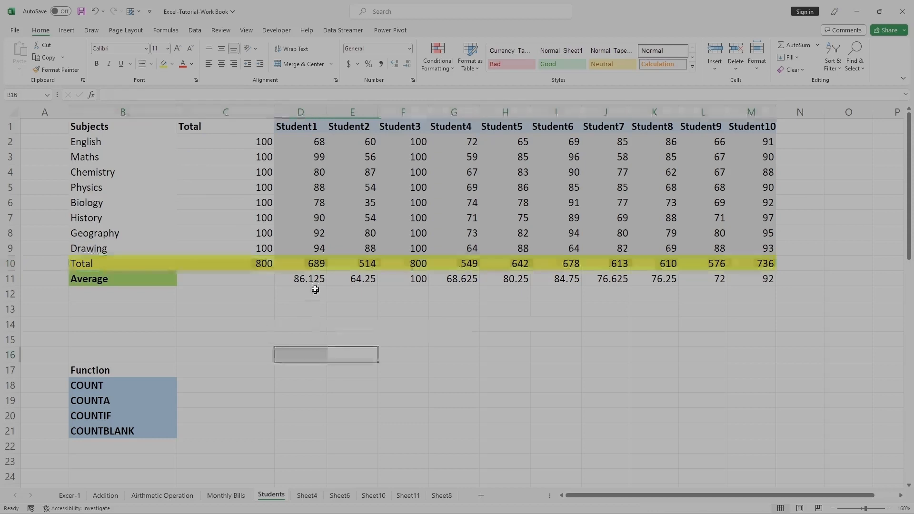
# Copy the Total formula in D10 across the yellow row to M10 once more.
pyautogui.click(303, 262)
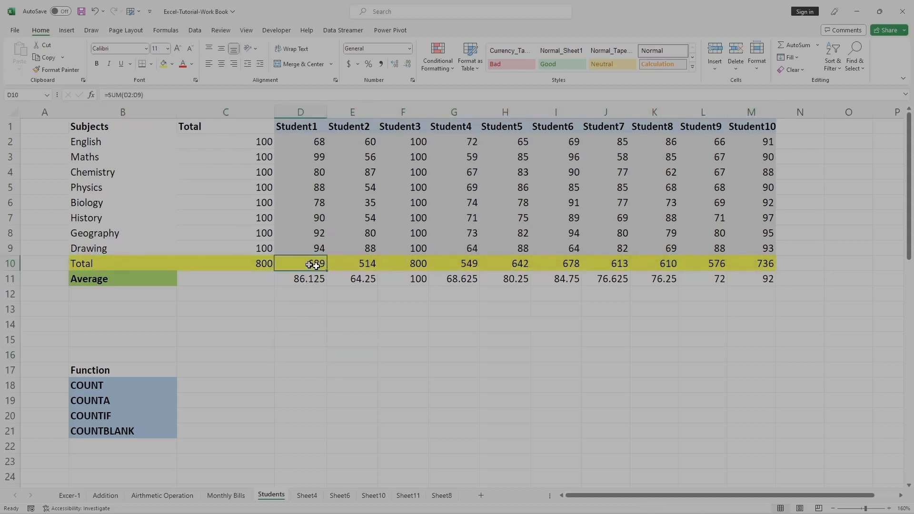
pyautogui.moveTo(327, 270); pyautogui.dragTo(775, 271)
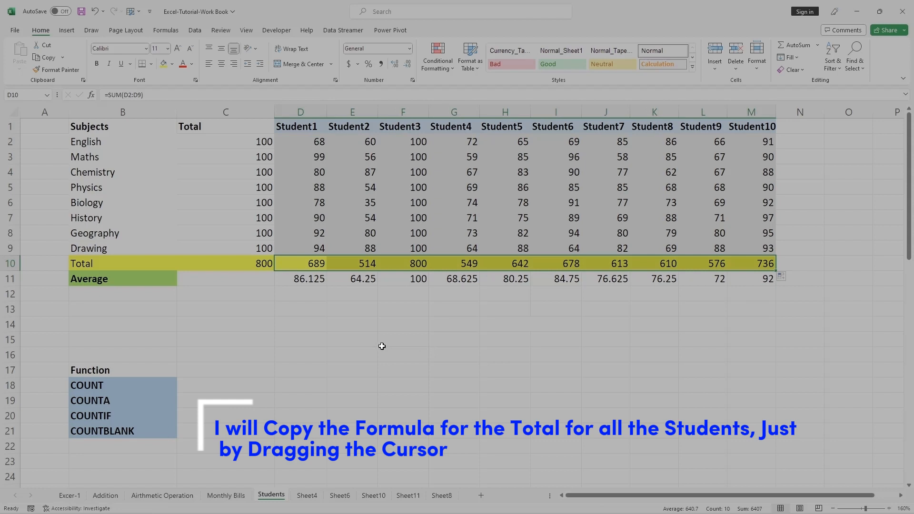
pyautogui.click(363, 324)
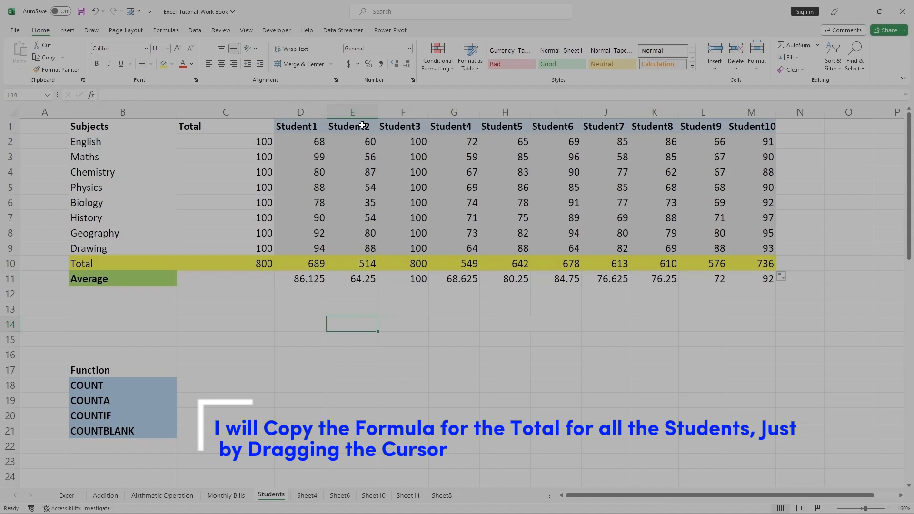
# Review the Total and Average formulas of Student2, Student3 and Student4 against their marks in rows 2 to 9.
pyautogui.click(365, 264)
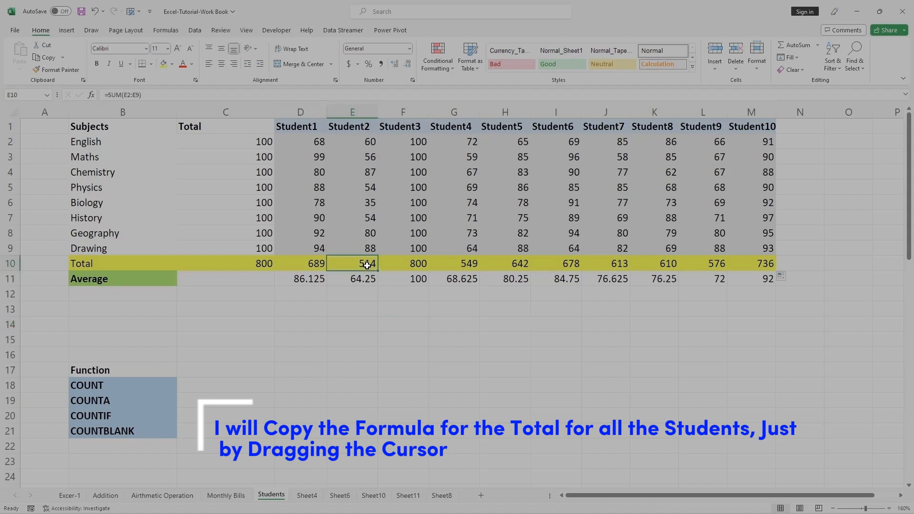
pyautogui.click(362, 280)
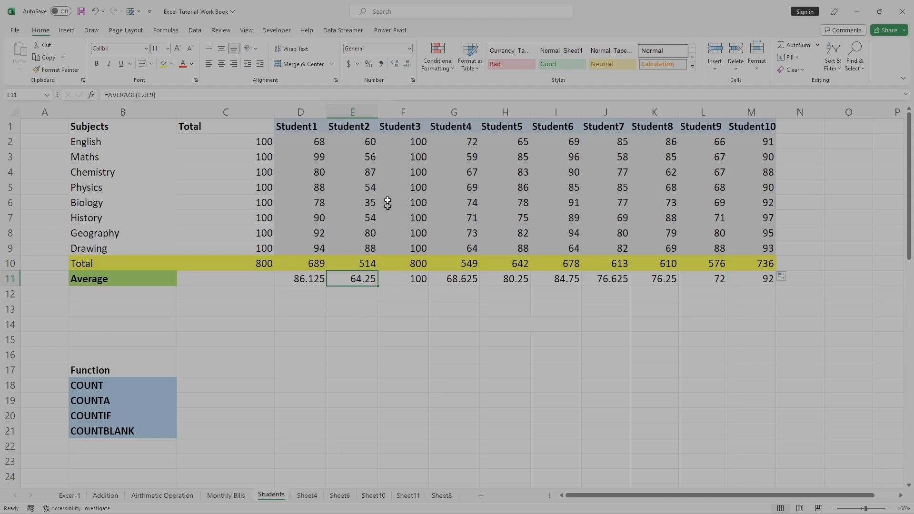
pyautogui.moveTo(411, 141); pyautogui.dragTo(421, 251)
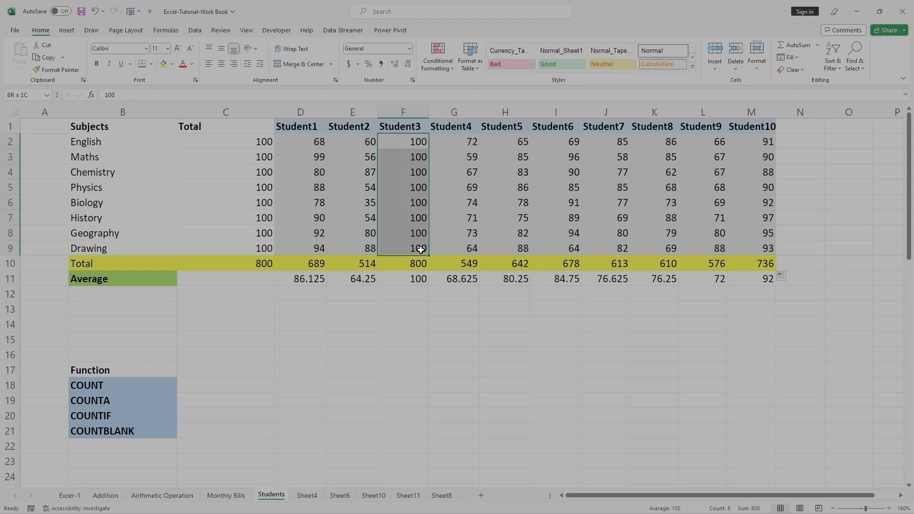
pyautogui.click(415, 279)
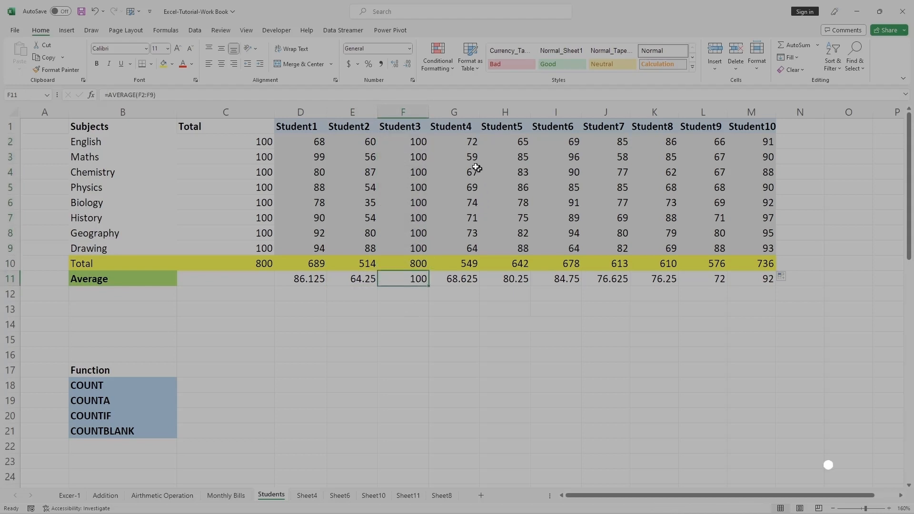
pyautogui.moveTo(454, 140); pyautogui.dragTo(472, 251)
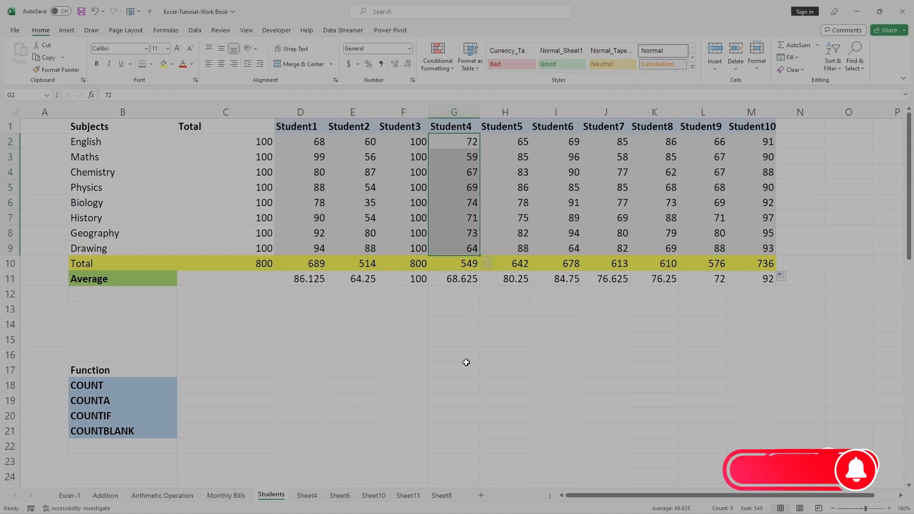
pyautogui.click(469, 261)
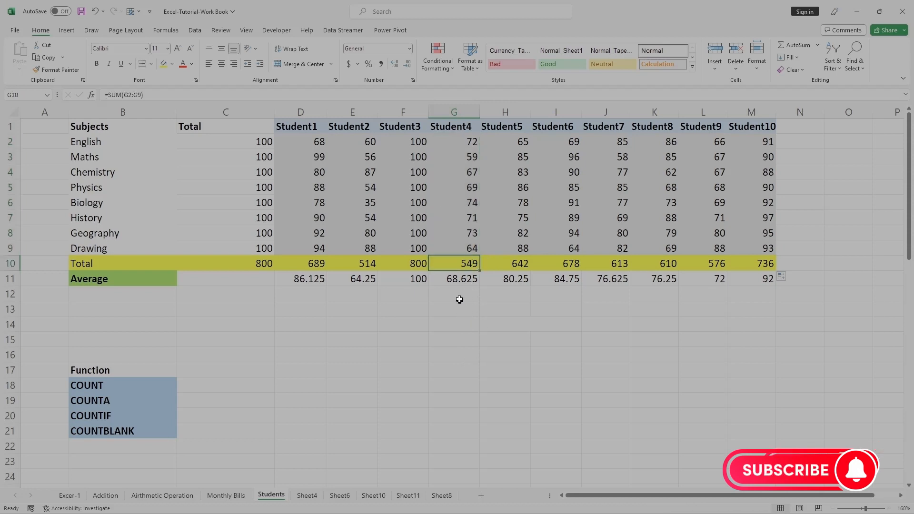
pyautogui.click(455, 282)
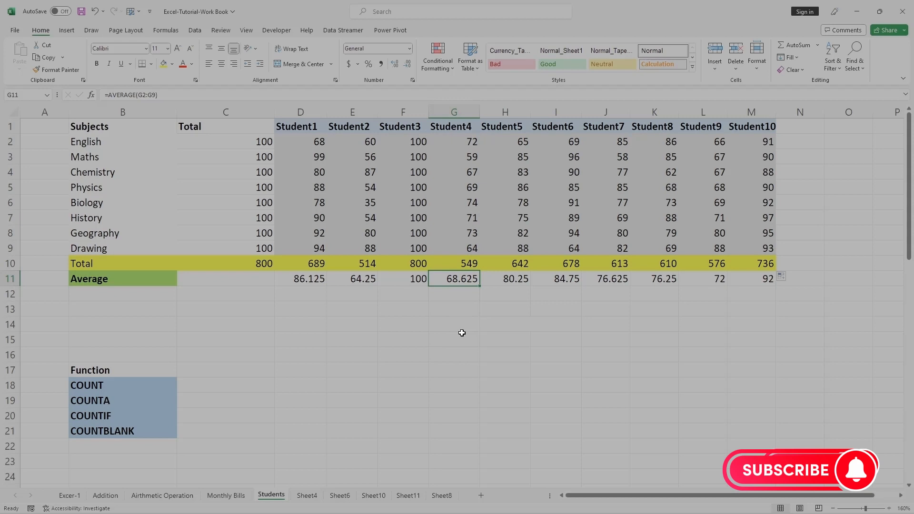
pyautogui.click(317, 322)
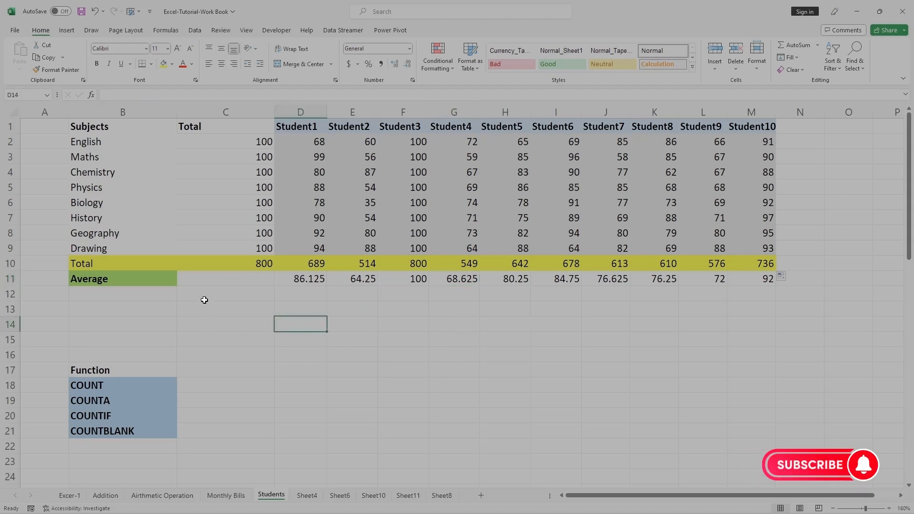
pyautogui.click(186, 319)
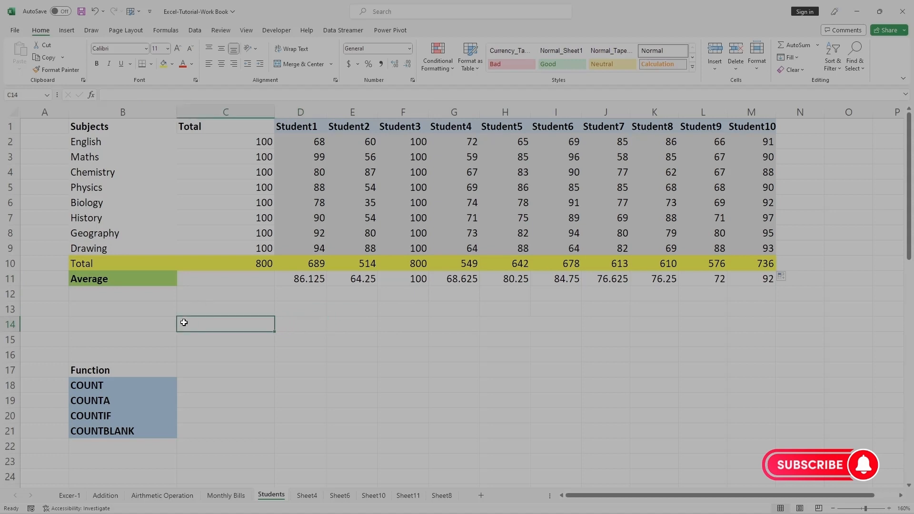